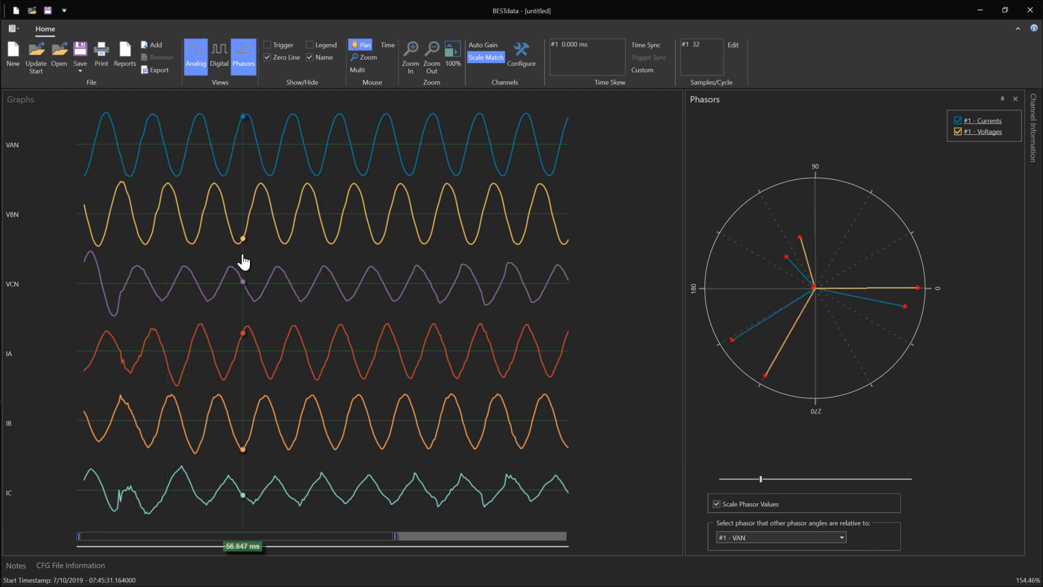
Open the Currents and Voltages trajectory plots and stack them one above the other next to the phasor diagram
{"action": "left_click", "coordinate": [526, 55]}
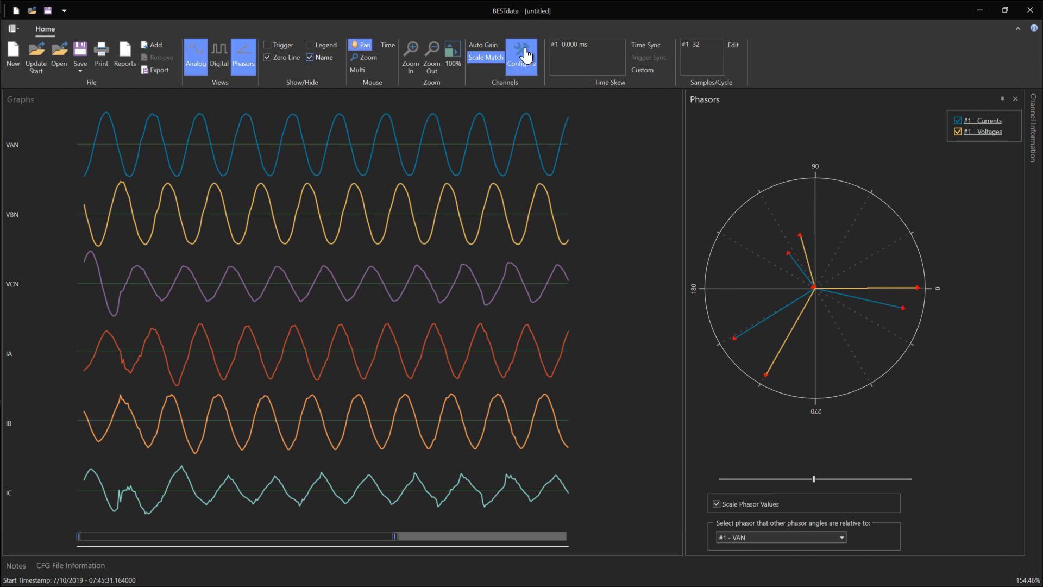
{"action": "left_click", "coordinate": [993, 128]}
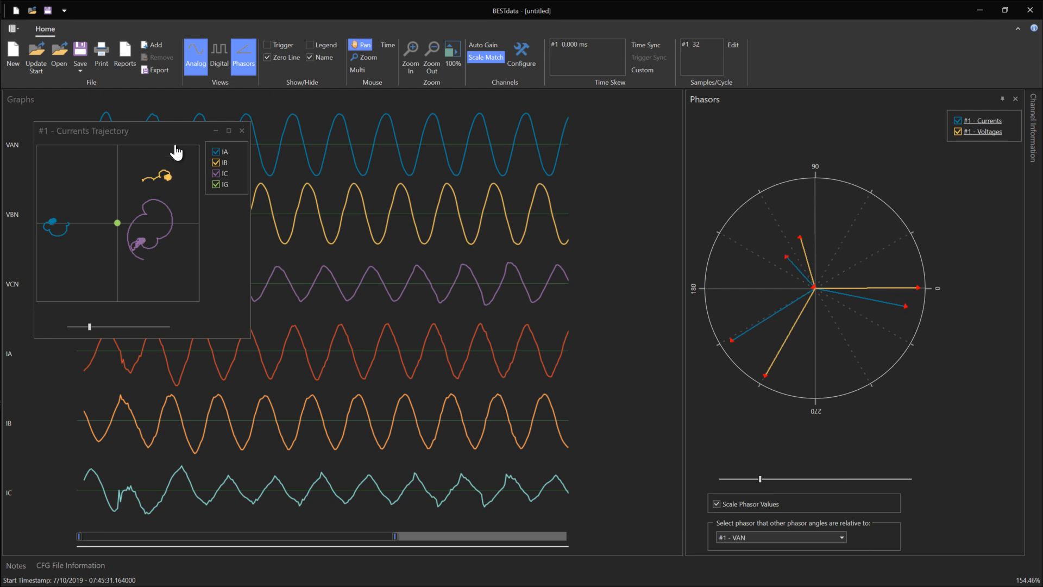
{"action": "mouse_move", "coordinate": [151, 131]}
{"action": "left_mouse_down"}
{"action": "mouse_move", "coordinate": [365, 170]}
{"action": "mouse_move", "coordinate": [604, 122]}
{"action": "mouse_move", "coordinate": [557, 103]}
{"action": "mouse_move", "coordinate": [564, 118]}
{"action": "left_mouse_up"}
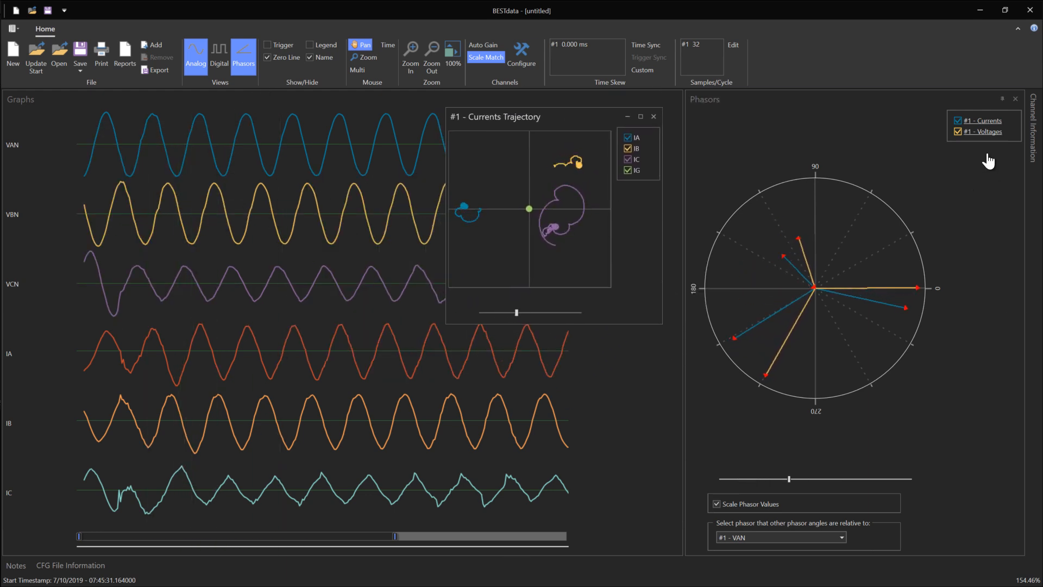
{"action": "left_click", "coordinate": [988, 132]}
{"action": "left_click_drag", "start_coordinate": [89, 133], "coordinate": [505, 340]}
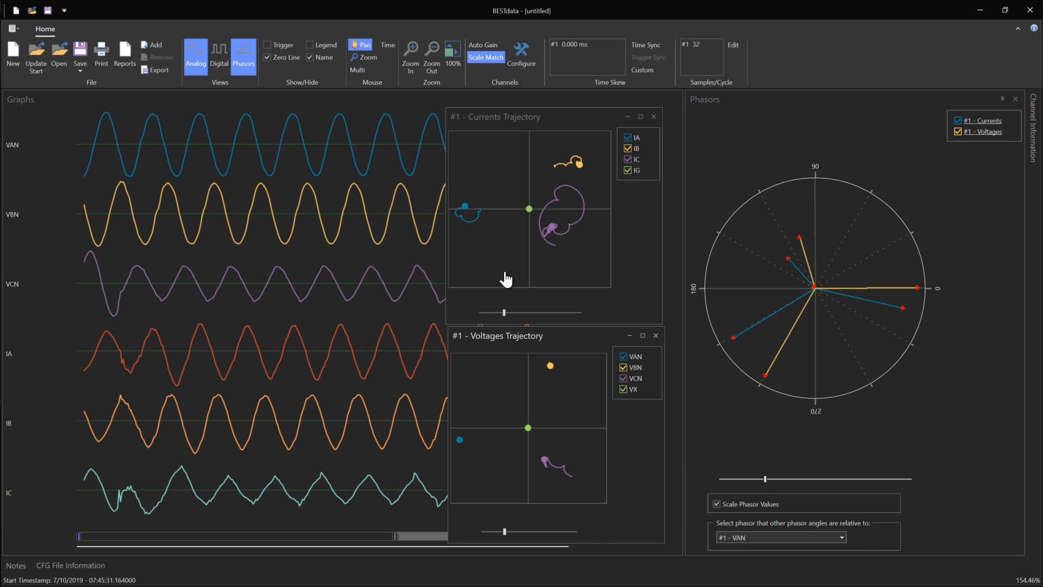
Add a phasor group of type Impedance Group named "Imedance" to RO-142B1 in the channel configuration
{"action": "left_click", "coordinate": [523, 57]}
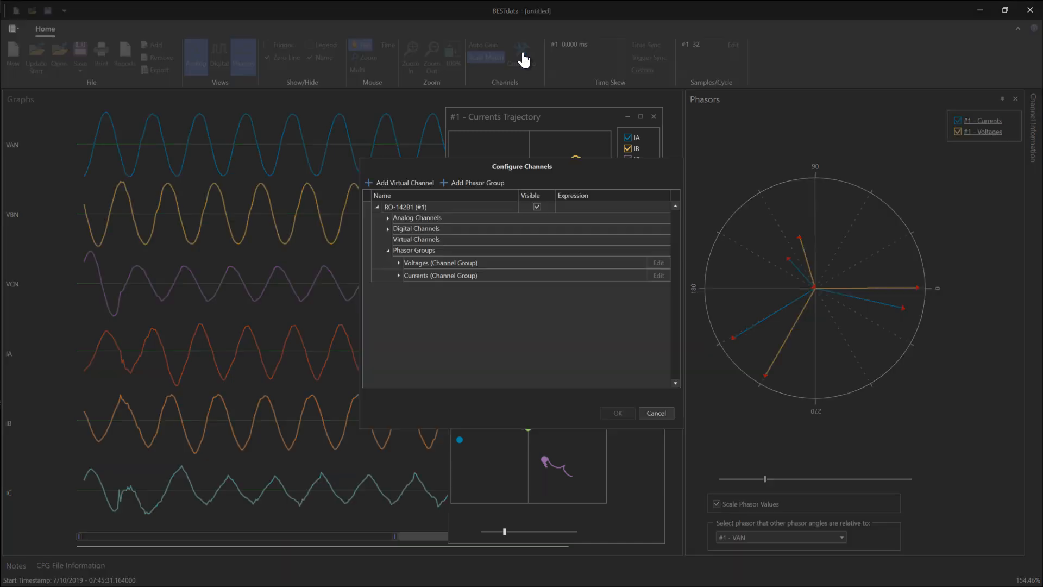
{"action": "left_click", "coordinate": [466, 185]}
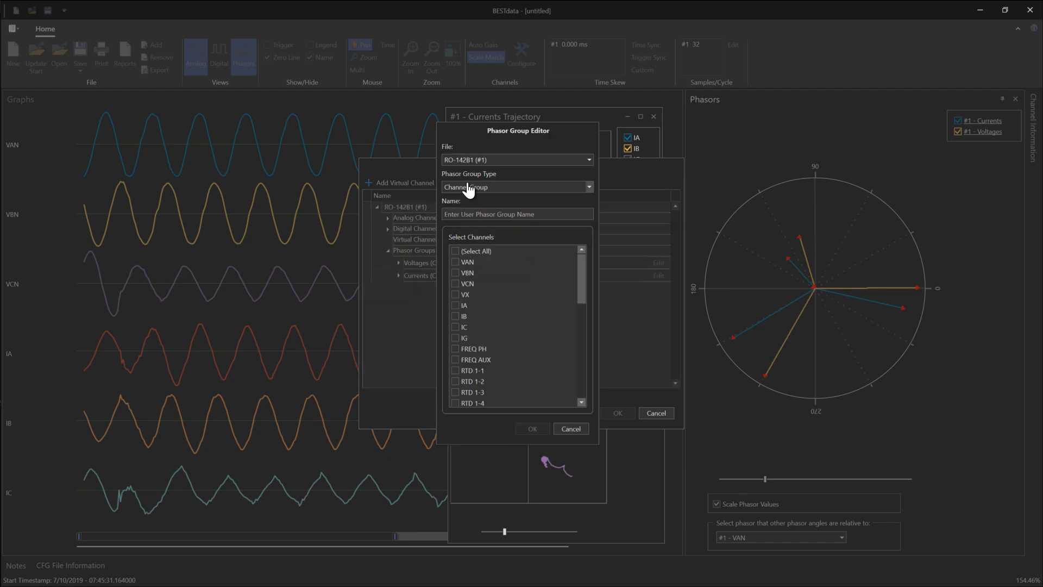
{"action": "left_click", "coordinate": [470, 187]}
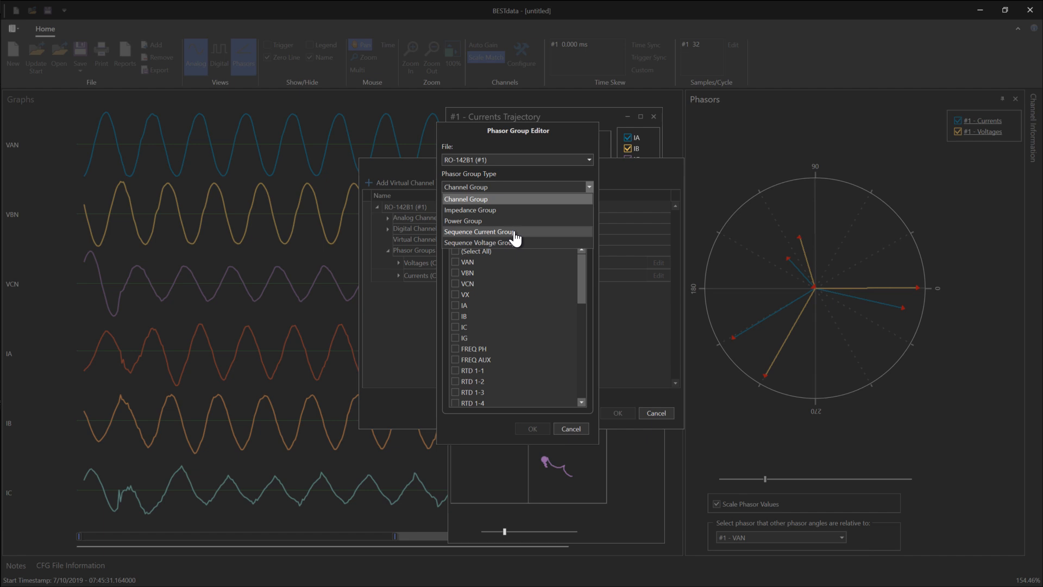
{"action": "left_click", "coordinate": [520, 199]}
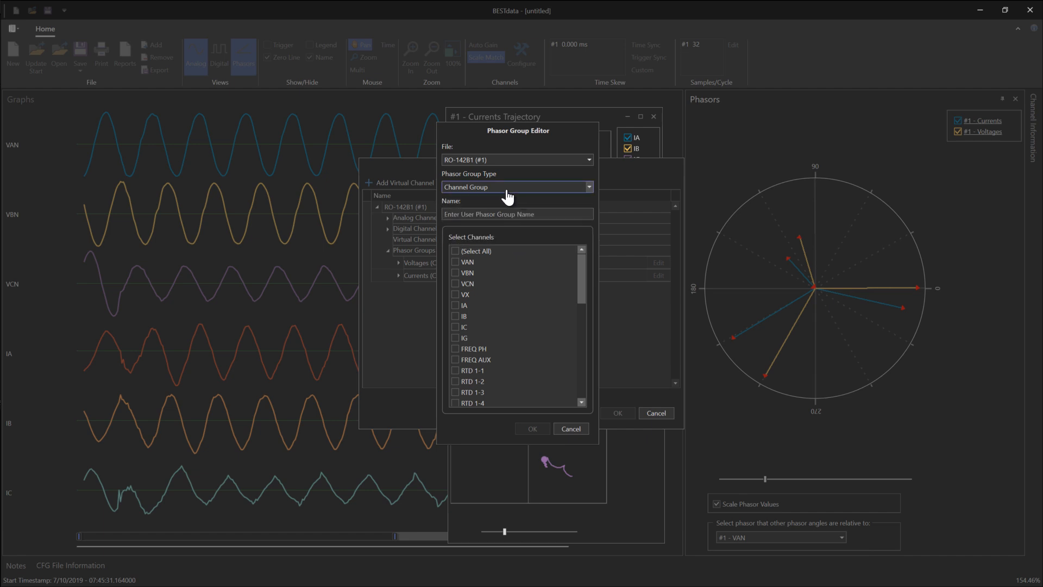
{"action": "left_click", "coordinate": [455, 251]}
{"action": "left_click", "coordinate": [473, 189]}
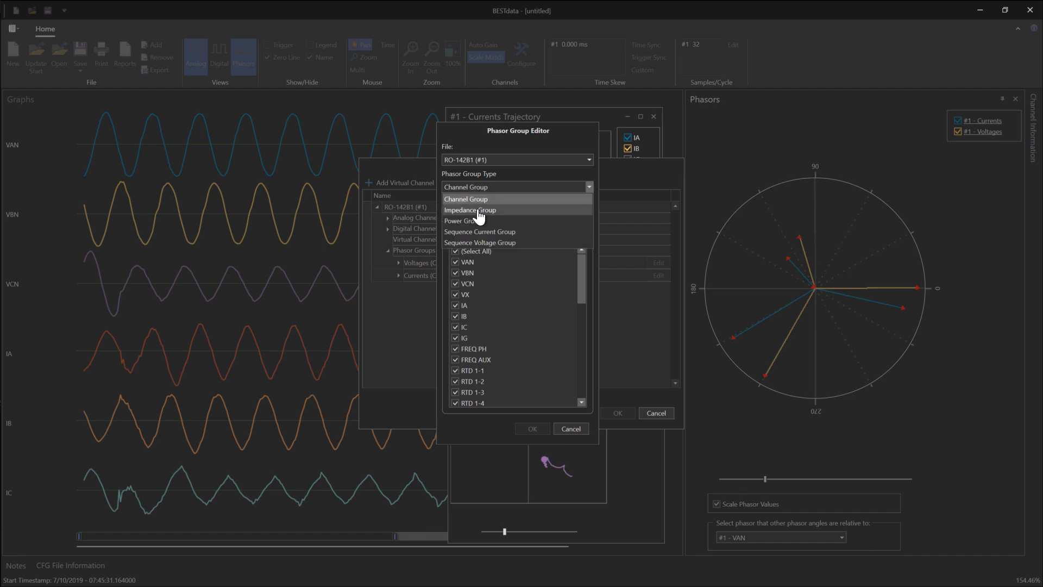
{"action": "left_click", "coordinate": [479, 212]}
{"action": "left_click", "coordinate": [475, 214]}
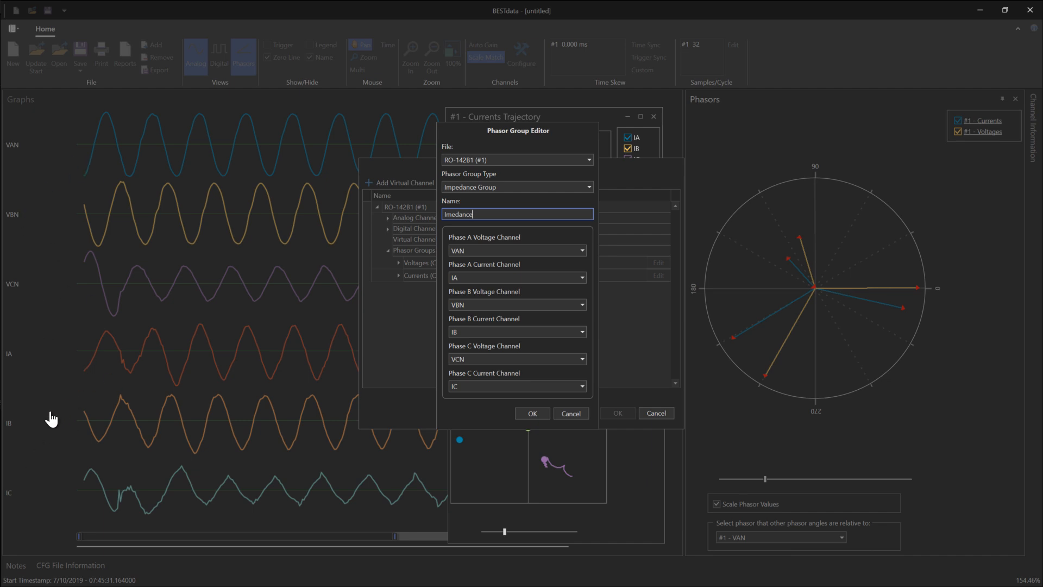
{"action": "left_click", "coordinate": [534, 414]}
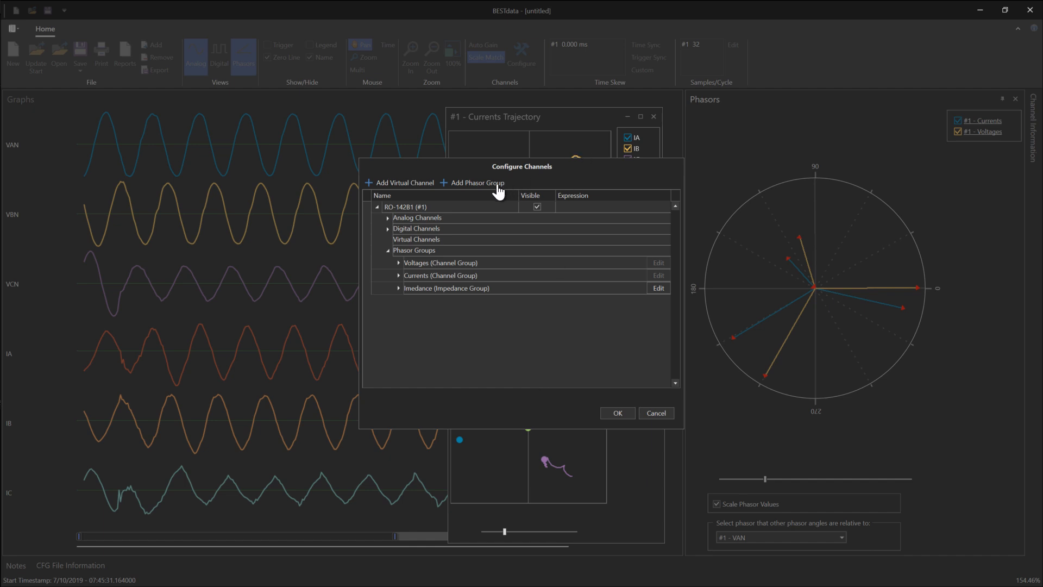
Add a phasor group of type Power Group named "Power"
{"action": "left_click", "coordinate": [477, 187]}
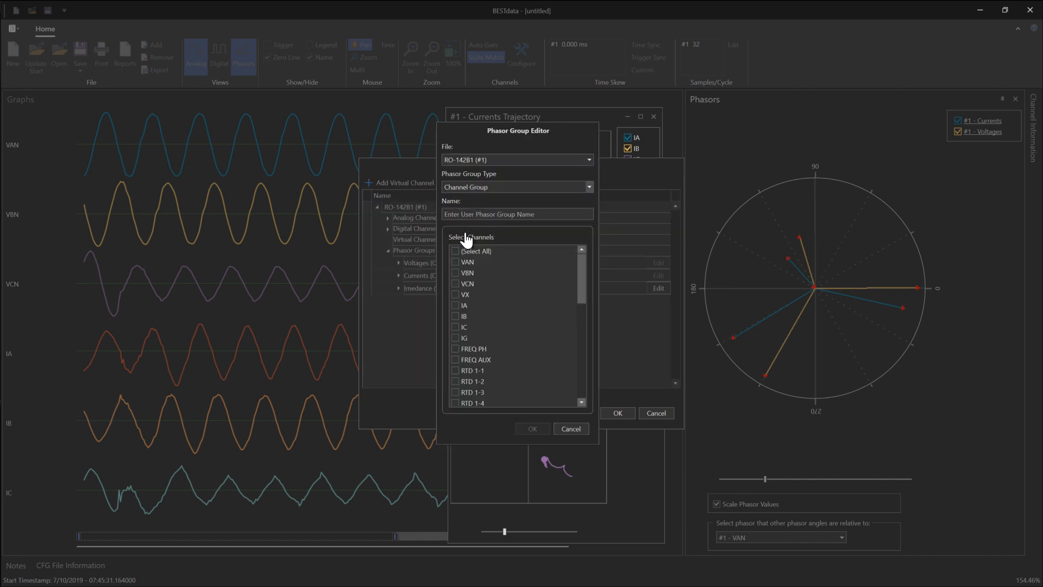
{"action": "left_click", "coordinate": [477, 190]}
{"action": "left_click", "coordinate": [468, 229]}
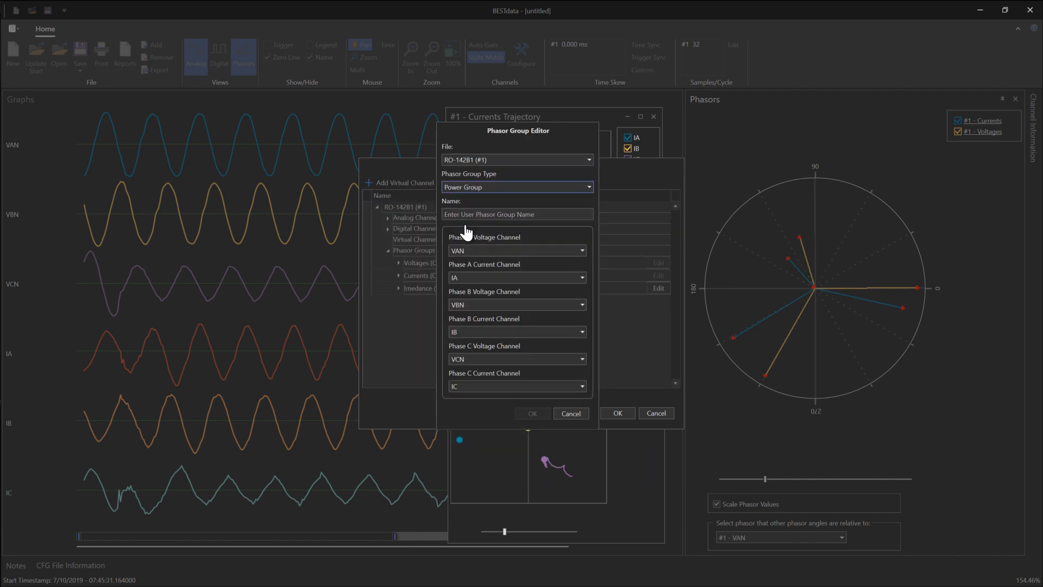
{"action": "left_click", "coordinate": [467, 215]}
{"action": "type", "text": "Power"}
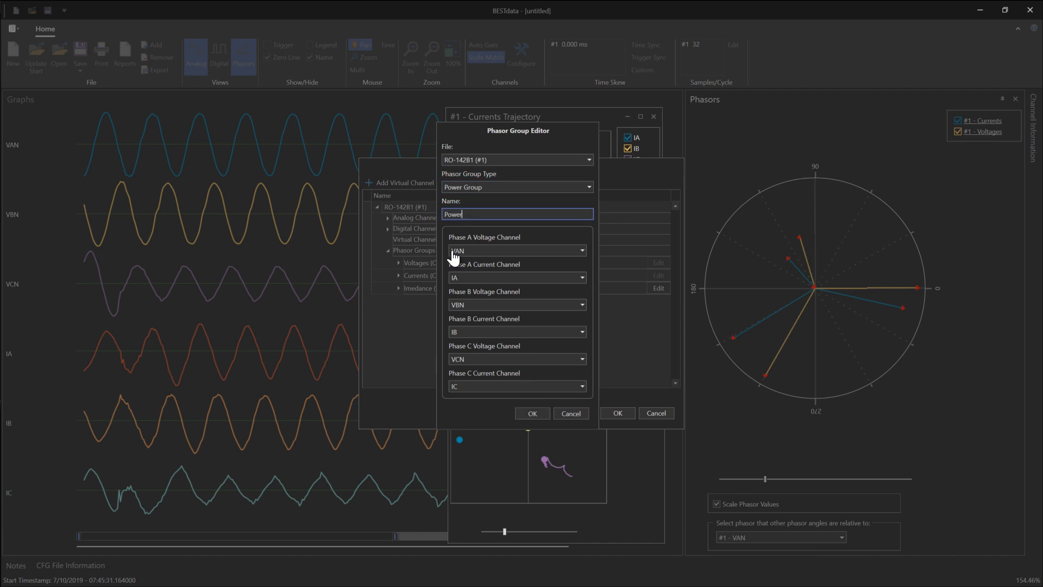
{"action": "left_click", "coordinate": [532, 414]}
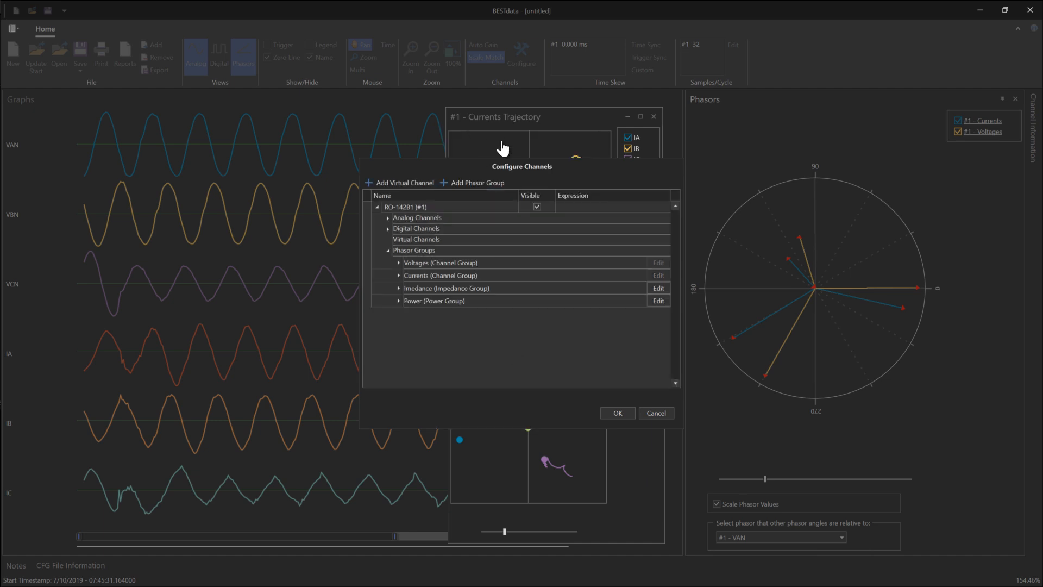
Add a phasor group of type Sequence Current Group named "Sequence Current"
{"action": "left_click", "coordinate": [472, 184]}
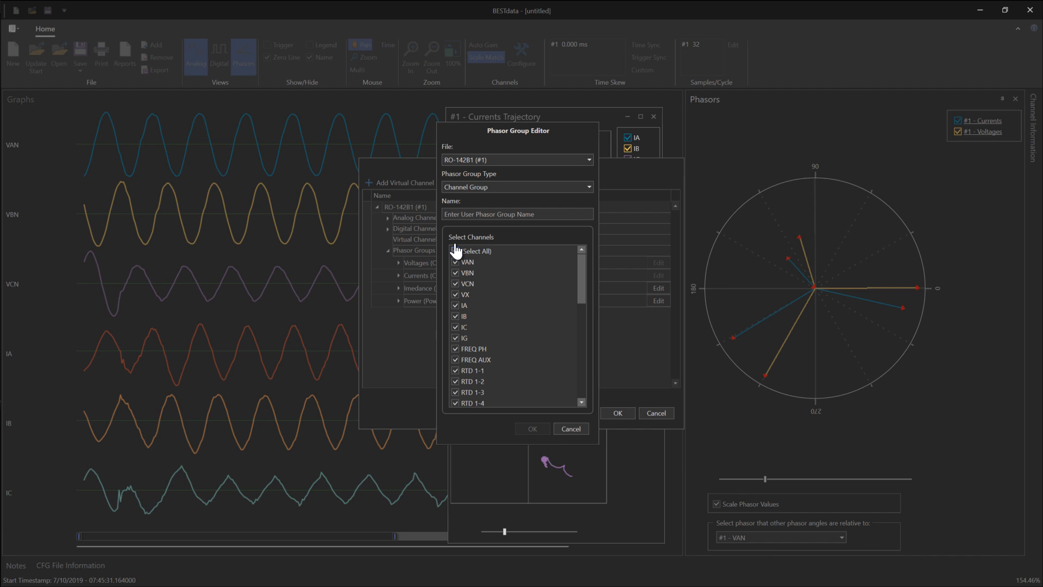
{"action": "left_click", "coordinate": [470, 187]}
{"action": "left_click", "coordinate": [469, 216]}
{"action": "left_click", "coordinate": [469, 217]}
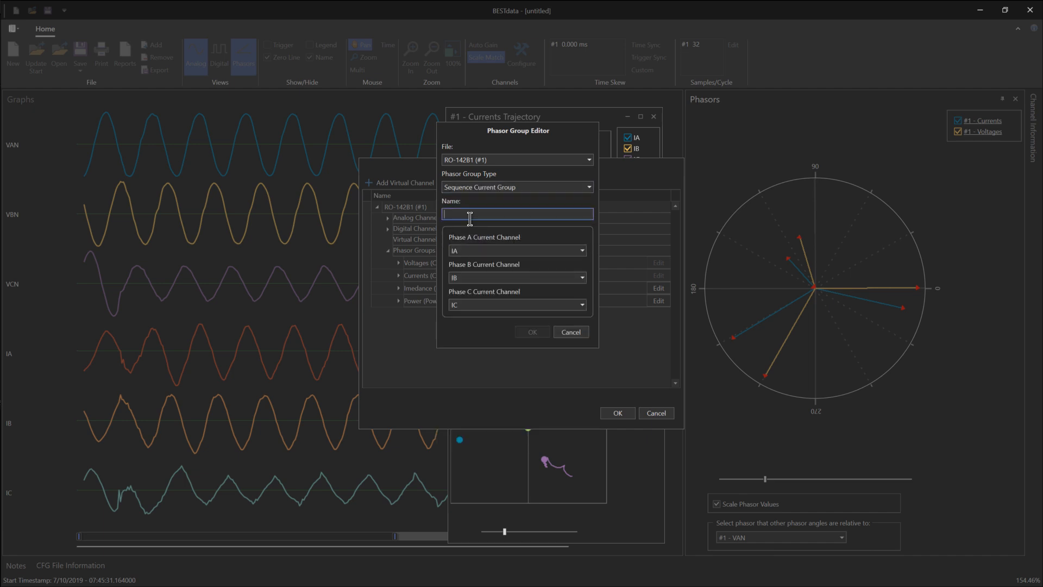
{"action": "type", "text": "Sequence Current"}
{"action": "left_click", "coordinate": [532, 332]}
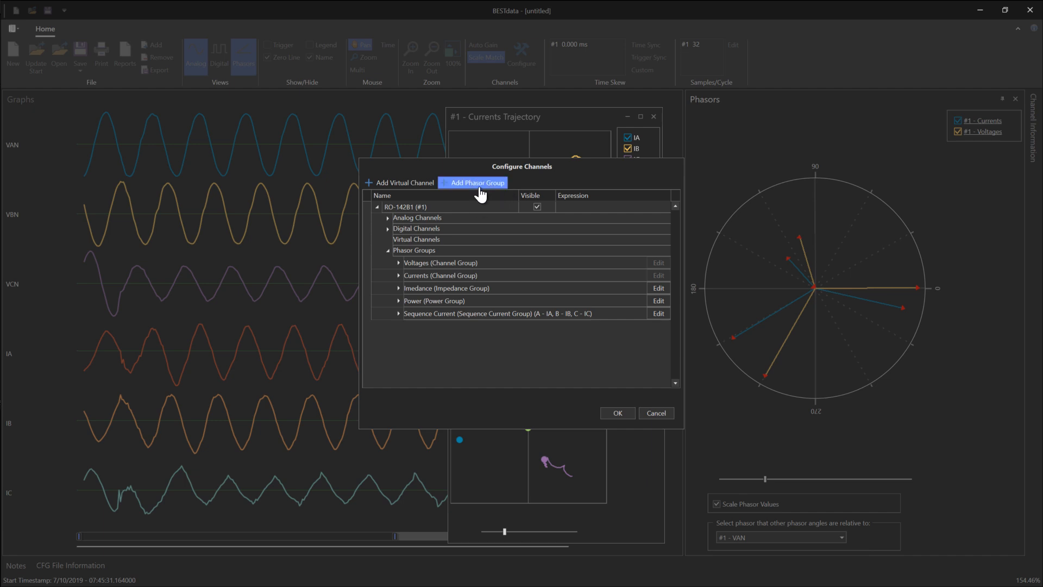
Add a phasor group of type Sequence Voltage Group named "Sequence Voltage" and apply the channel configuration
{"action": "left_click", "coordinate": [478, 183]}
{"action": "left_click", "coordinate": [461, 187]}
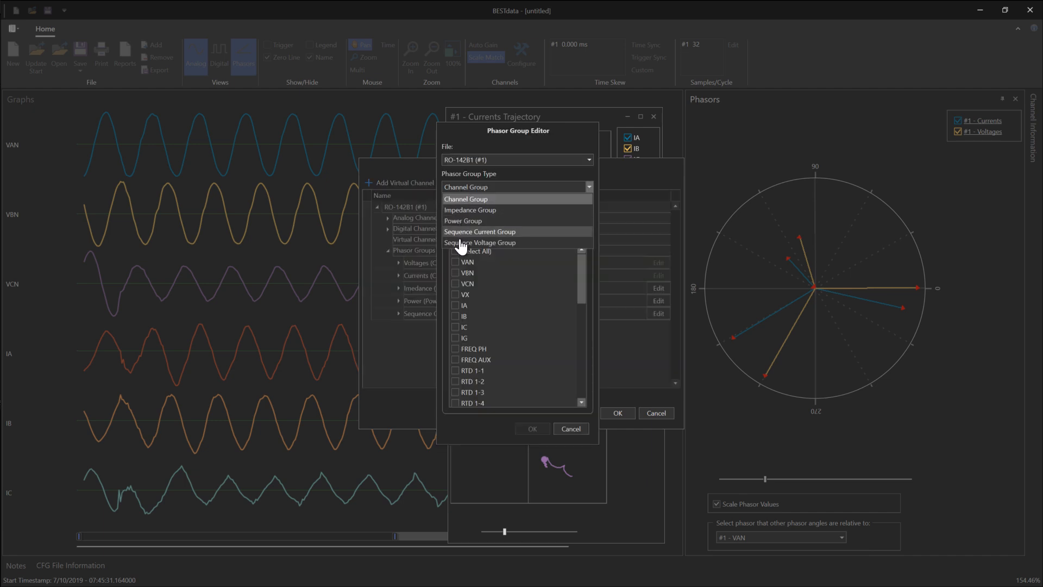
{"action": "left_click", "coordinate": [462, 230]}
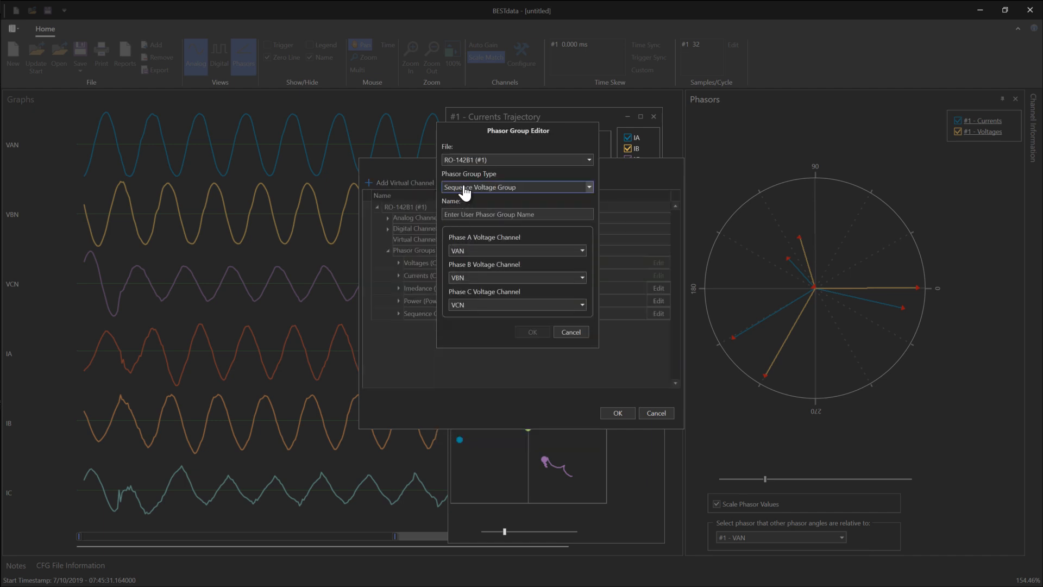
{"action": "left_click", "coordinate": [462, 187]}
{"action": "left_click", "coordinate": [462, 198]}
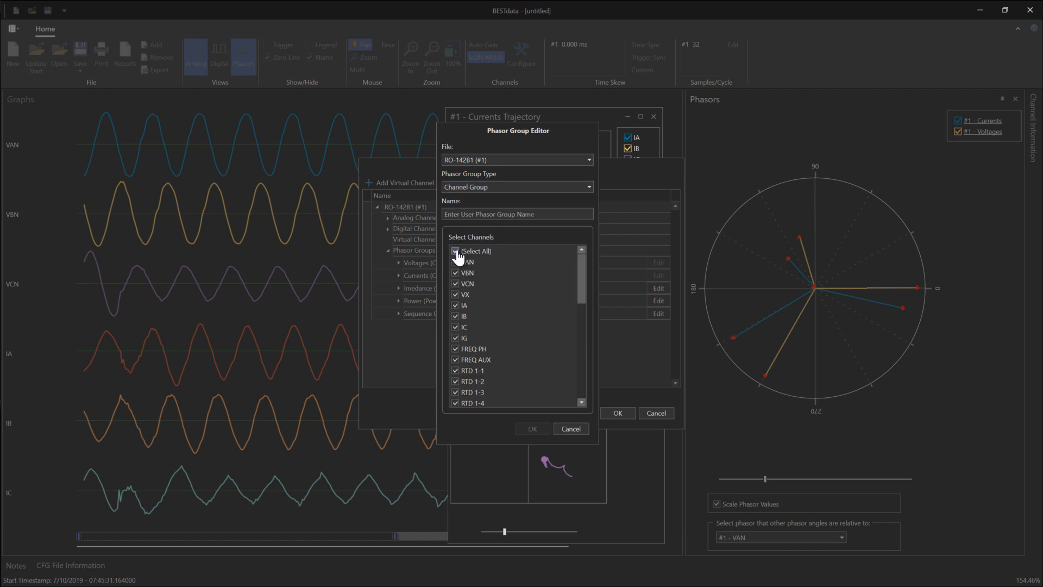
{"action": "left_click", "coordinate": [470, 188]}
{"action": "left_click", "coordinate": [469, 239]}
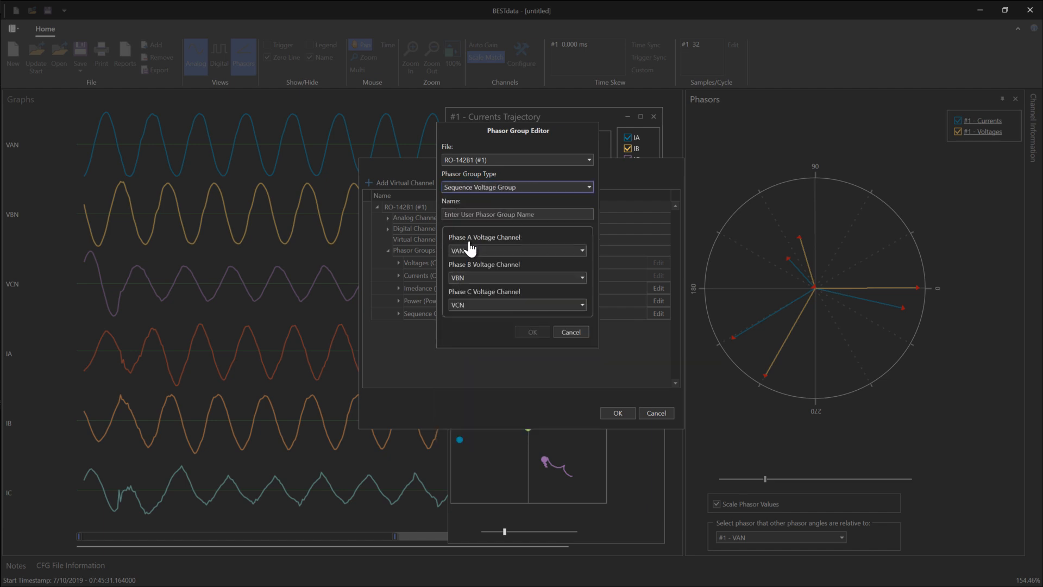
{"action": "left_click", "coordinate": [464, 213]}
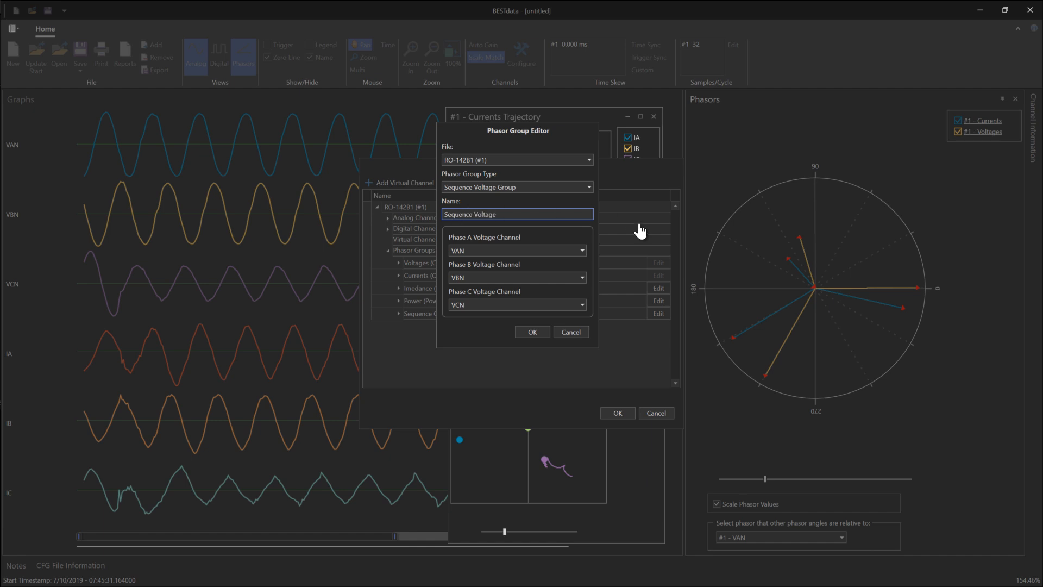
{"action": "left_click", "coordinate": [532, 332]}
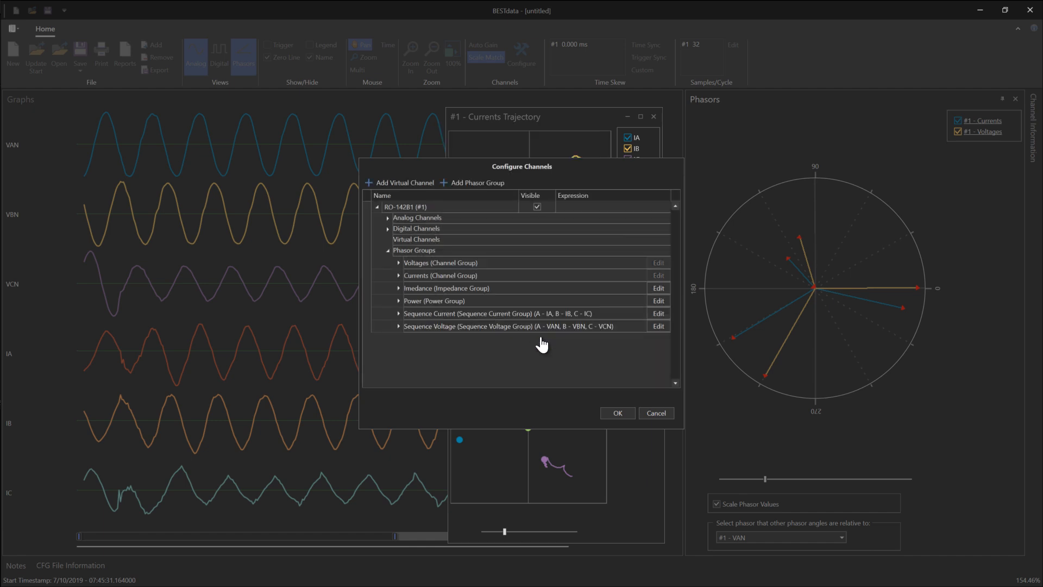
{"action": "left_click", "coordinate": [619, 415]}
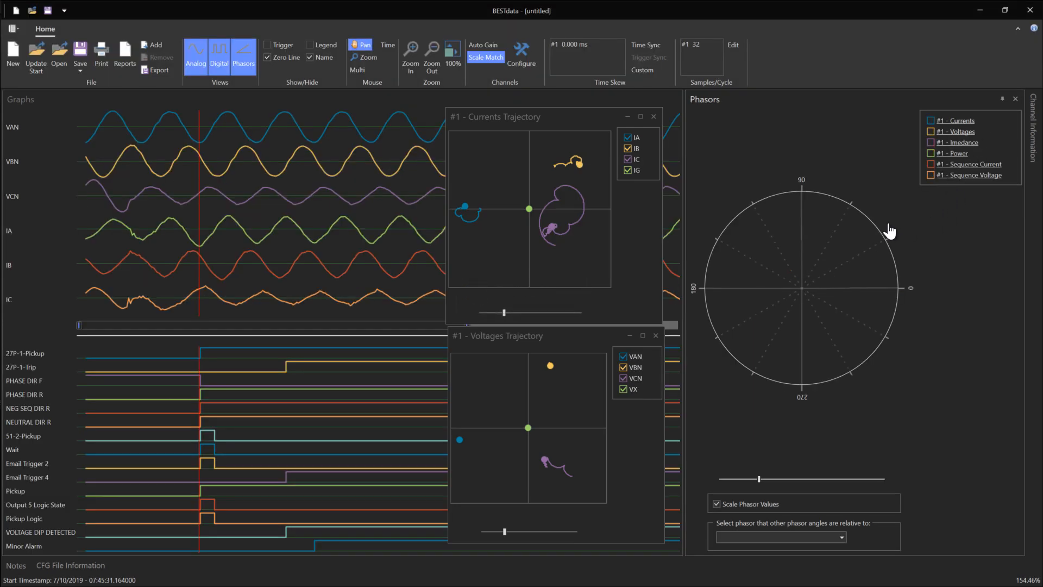
Show the Currents and Voltages phasors and make their angles relative to #1 - VAN
{"action": "left_click", "coordinate": [929, 121]}
{"action": "left_click", "coordinate": [769, 537]}
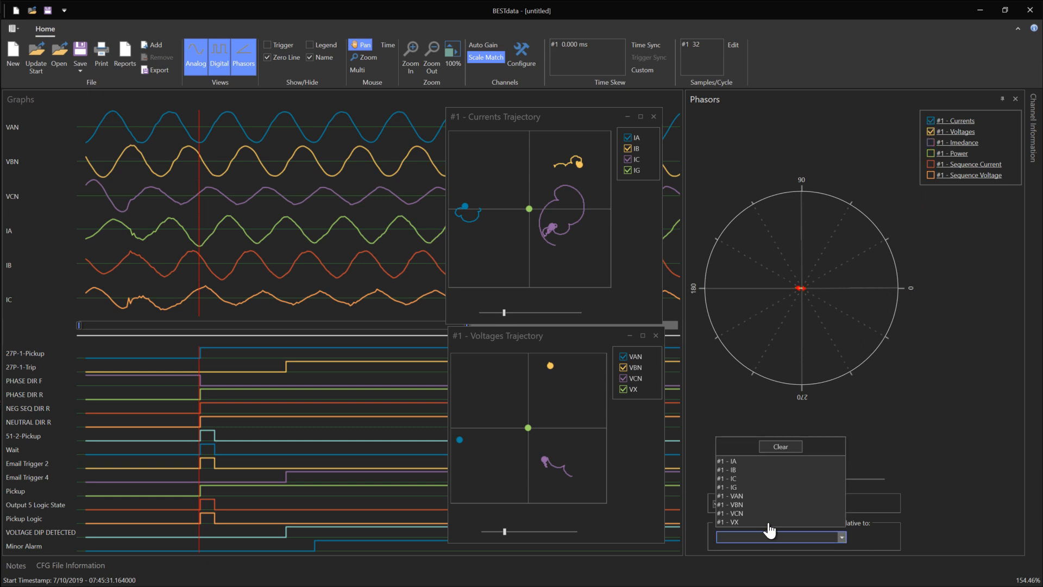
{"action": "left_click", "coordinate": [739, 496]}
Hide the digital graphs and move the Currents and Voltages trajectory windows up against the phasor diagram
{"action": "left_click", "coordinate": [219, 55]}
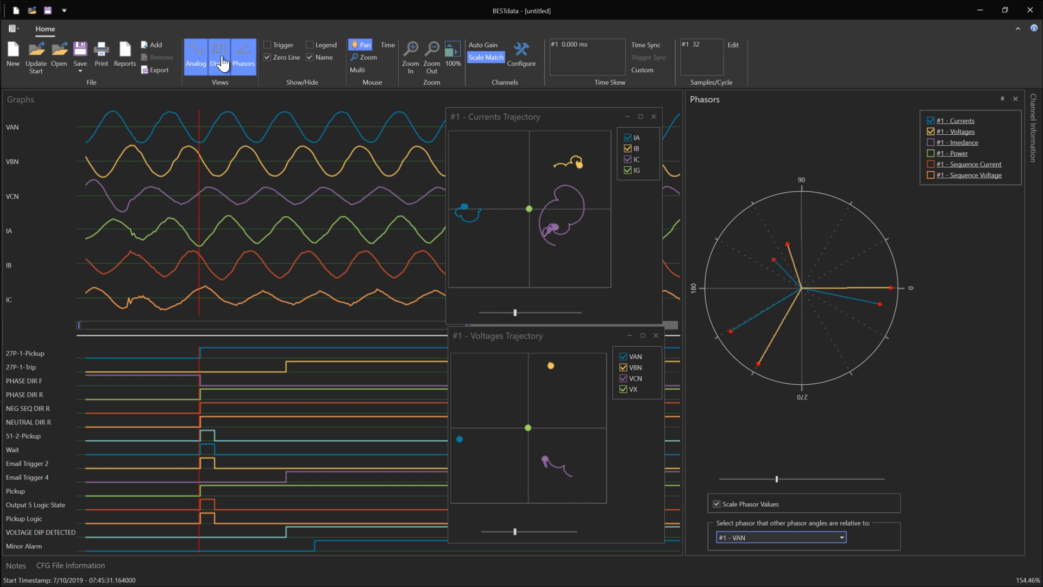
{"action": "left_click", "coordinate": [222, 59]}
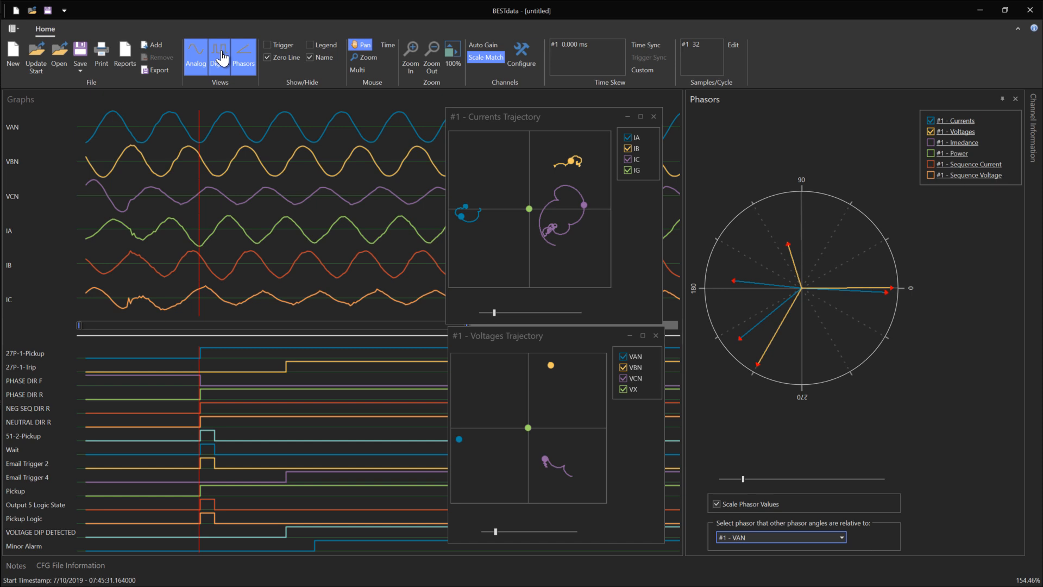
{"action": "left_click", "coordinate": [221, 57]}
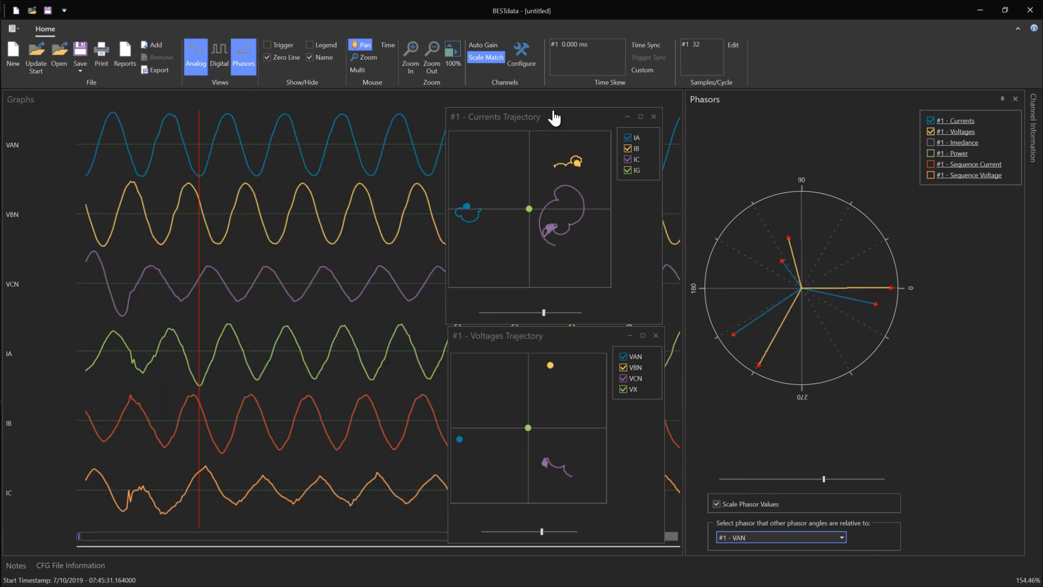
{"action": "left_click_drag", "start_coordinate": [555, 116], "coordinate": [574, 97]}
{"action": "left_click_drag", "start_coordinate": [541, 340], "coordinate": [554, 325]}
Open the Imedance, Power, Sequence Current and Sequence Voltage trajectory plots and arrange them beside the two existing trajectory windows
{"action": "mouse_move", "coordinate": [1039, 81]}
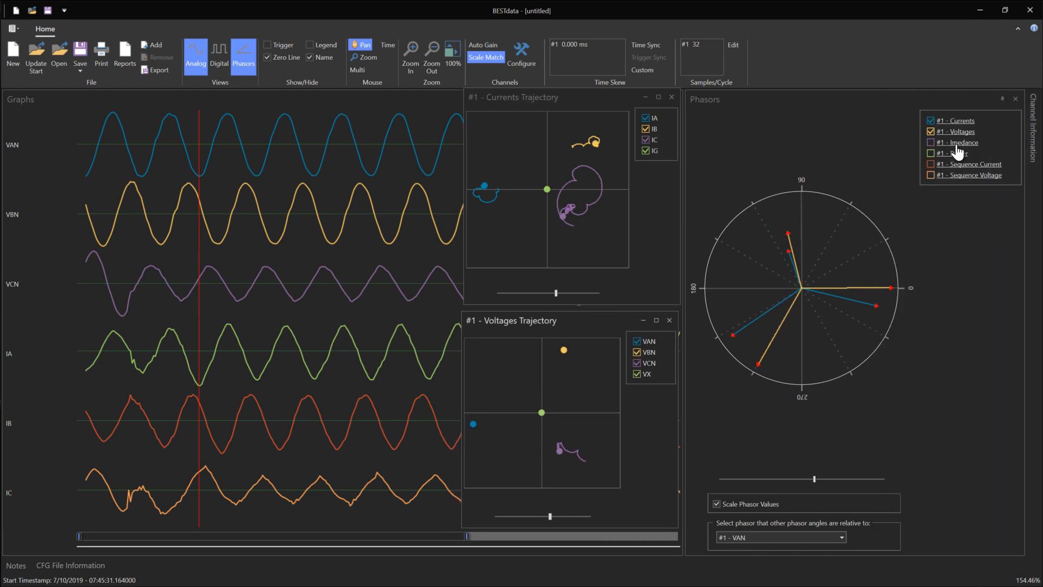
{"action": "left_click", "coordinate": [952, 154]}
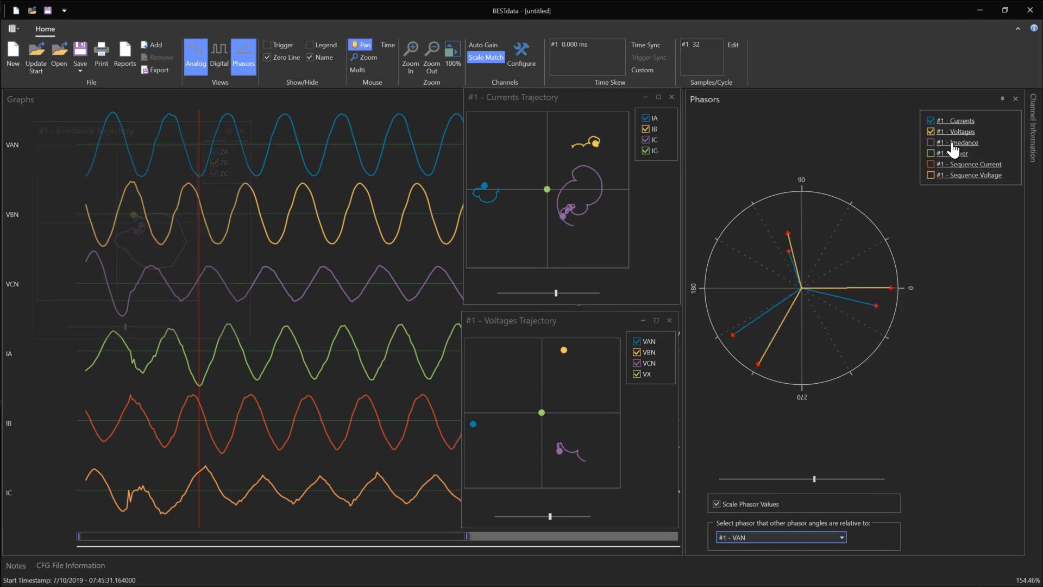
{"action": "left_click", "coordinate": [962, 175]}
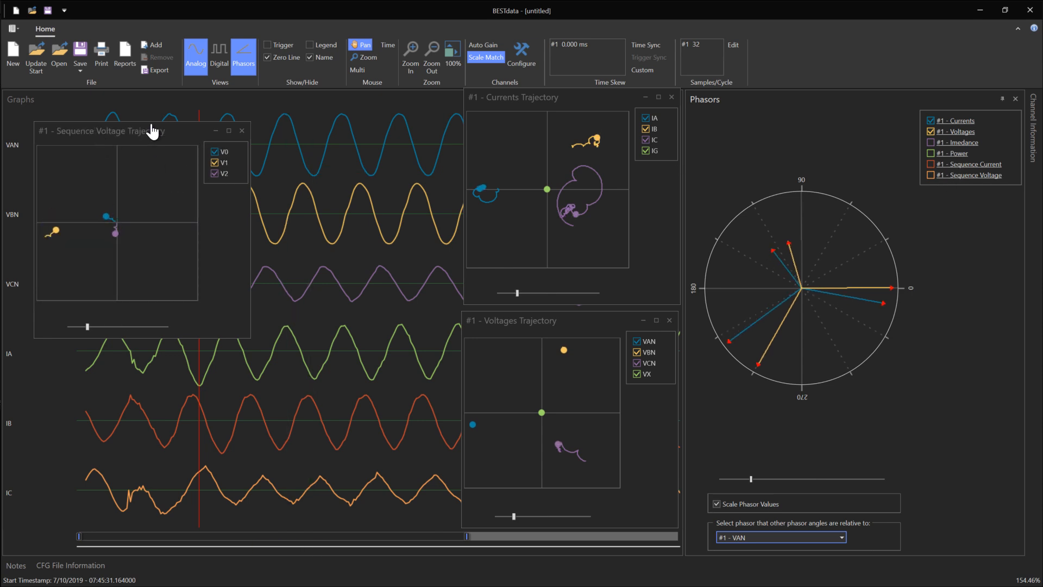
{"action": "left_click_drag", "start_coordinate": [152, 131], "coordinate": [363, 66]}
{"action": "left_click_drag", "start_coordinate": [136, 138], "coordinate": [349, 293]}
{"action": "left_click", "coordinate": [103, 206]}
{"action": "left_click_drag", "start_coordinate": [112, 146], "coordinate": [112, 325]}
{"action": "left_click_drag", "start_coordinate": [107, 135], "coordinate": [98, 63]}
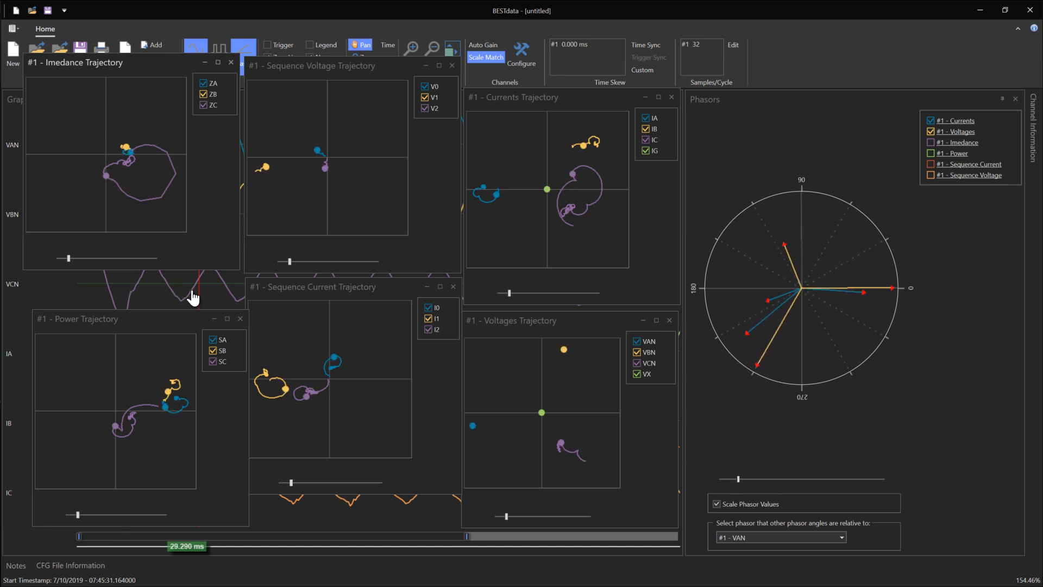
Scrub the trajectory time back to the start and slightly forward to examine how the phasors move in all six plots
{"action": "left_click_drag", "start_coordinate": [540, 293], "coordinate": [509, 301]}
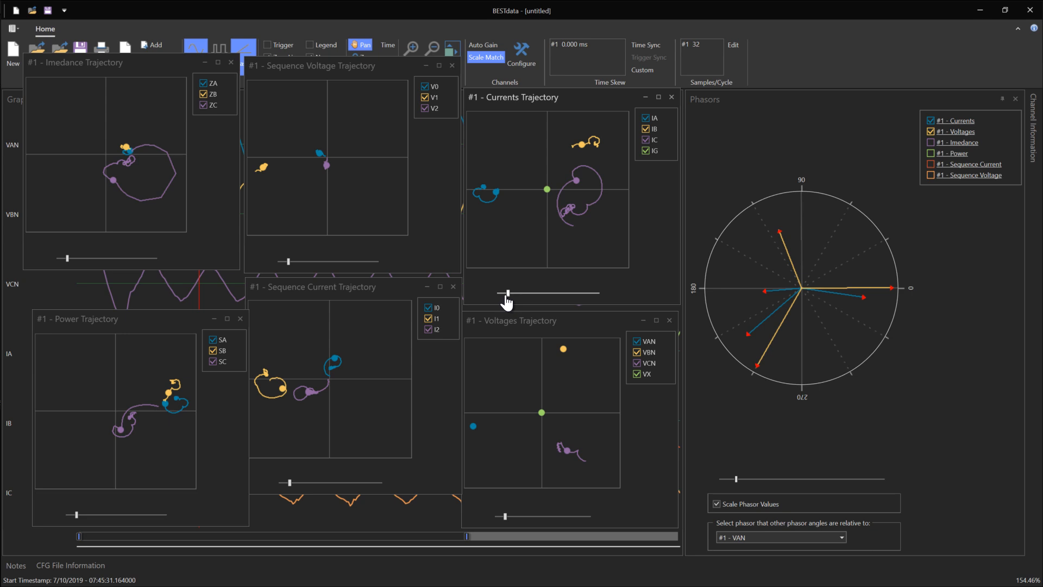
{"action": "left_click_drag", "start_coordinate": [507, 301], "coordinate": [503, 298]}
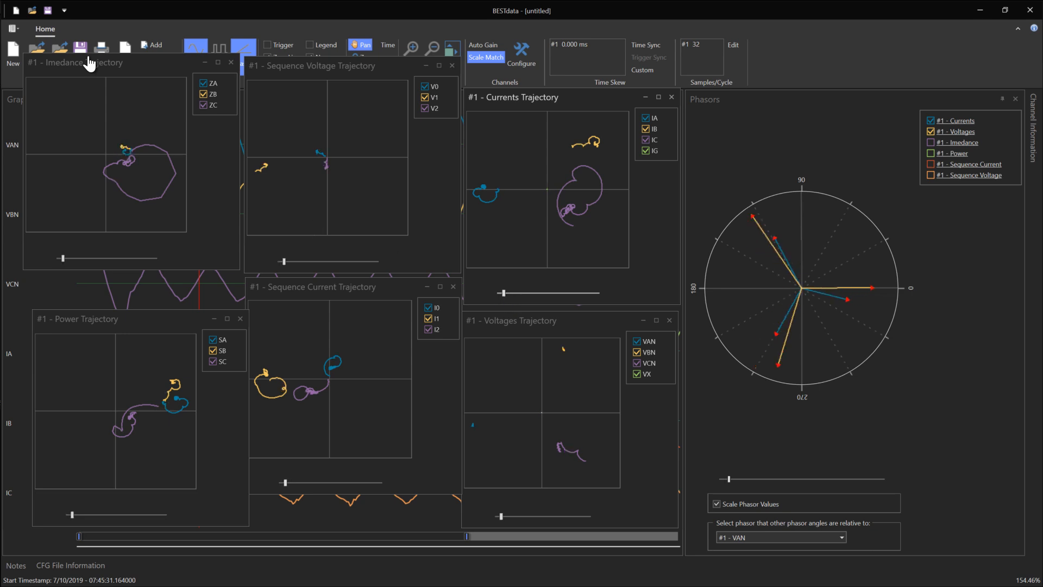
{"action": "left_click_drag", "start_coordinate": [90, 62], "coordinate": [84, 66]}
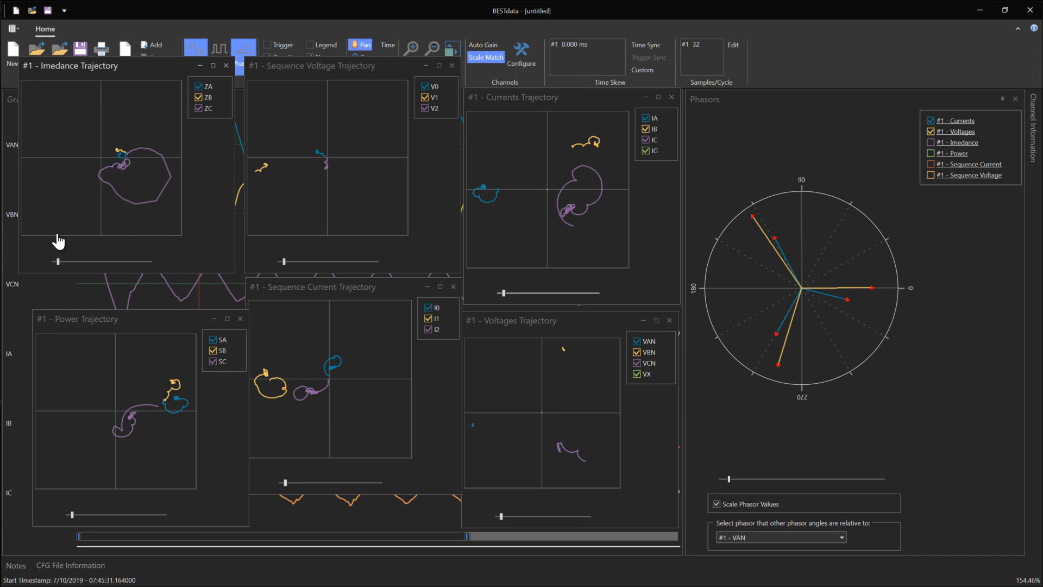
{"action": "mouse_move", "coordinate": [57, 262]}
{"action": "left_mouse_down"}
{"action": "mouse_move", "coordinate": [74, 261]}
{"action": "mouse_move", "coordinate": [60, 261]}
{"action": "left_mouse_up"}
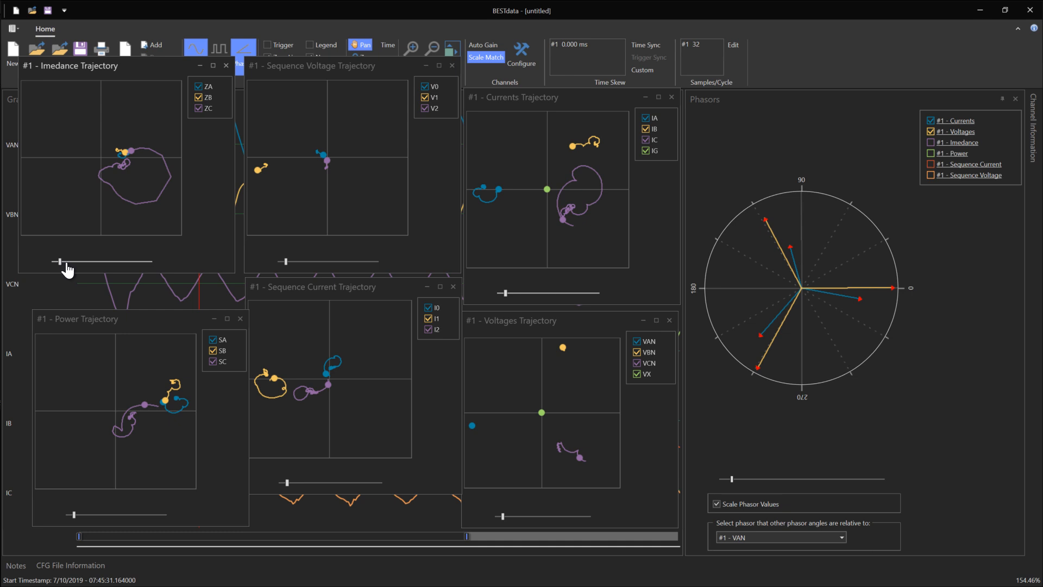